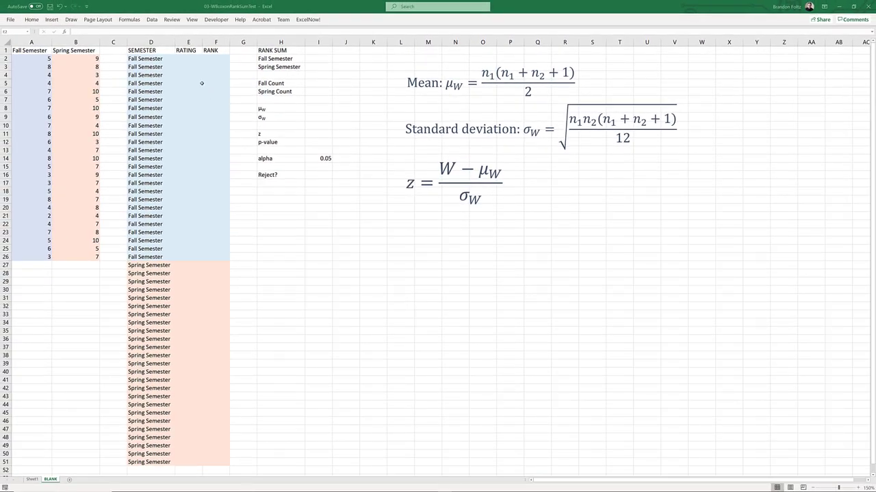
click(189, 60)
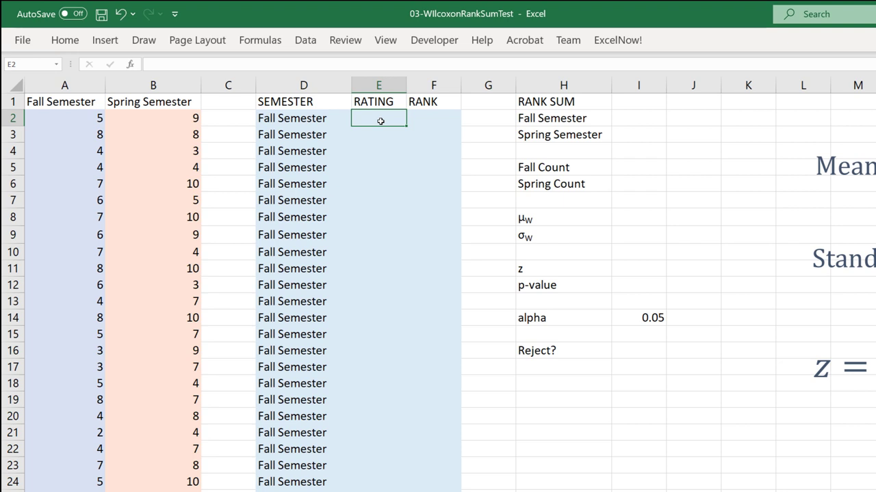
Step: Link E2 to the first Fall rating (=A2) and fill the formula down to E26
text(=)
click(71, 120)
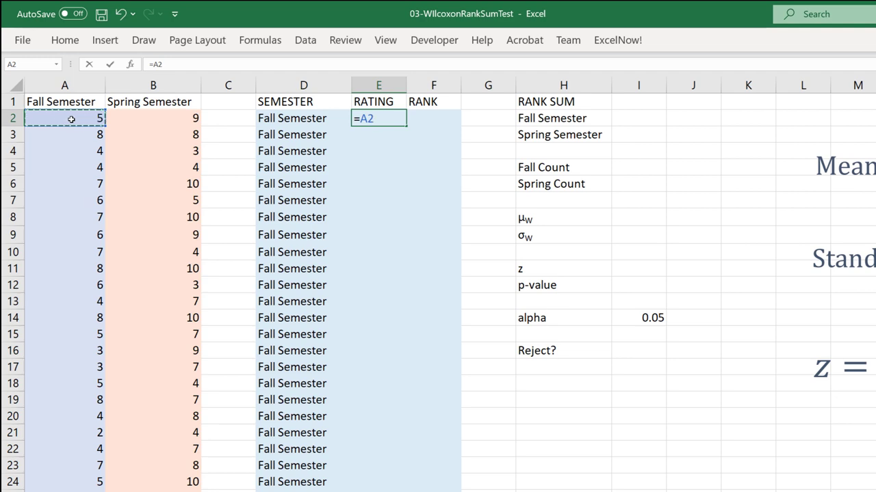
key(Return)
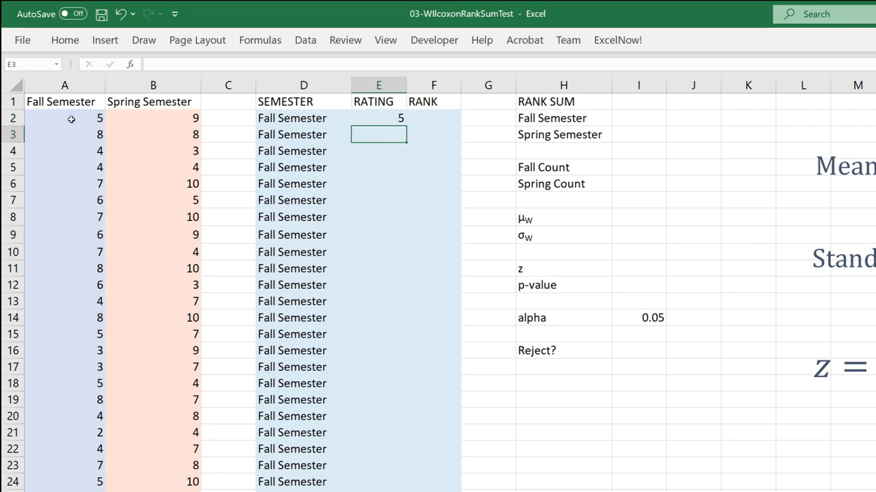
click(371, 120)
drag(405, 126, 412, 334)
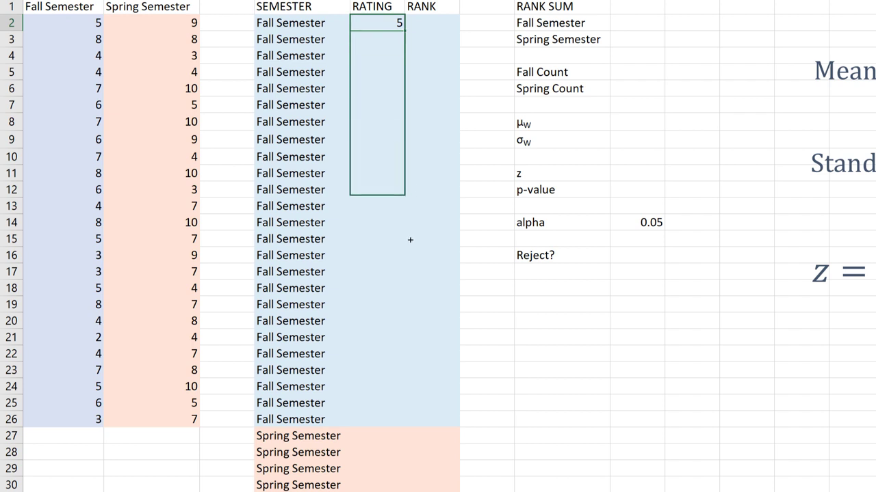
drag(410, 240, 393, 420)
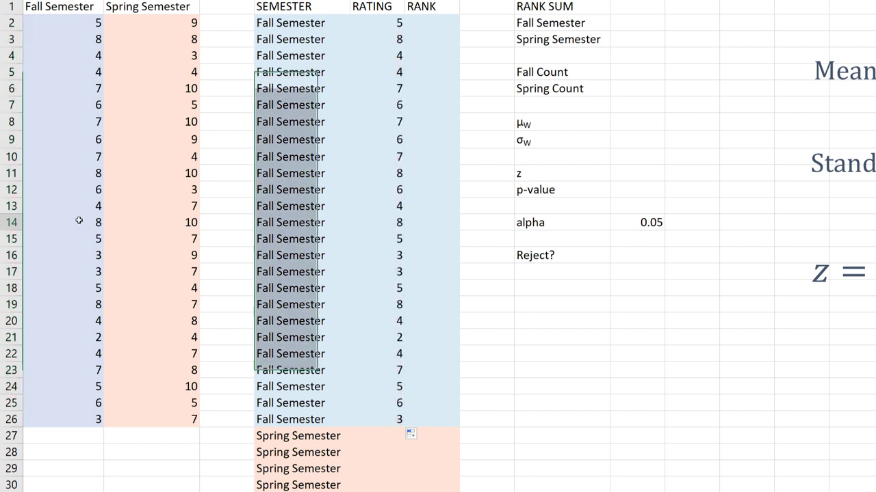
Step: Test the link by changing A14 to 6, then undo the change
click(79, 221)
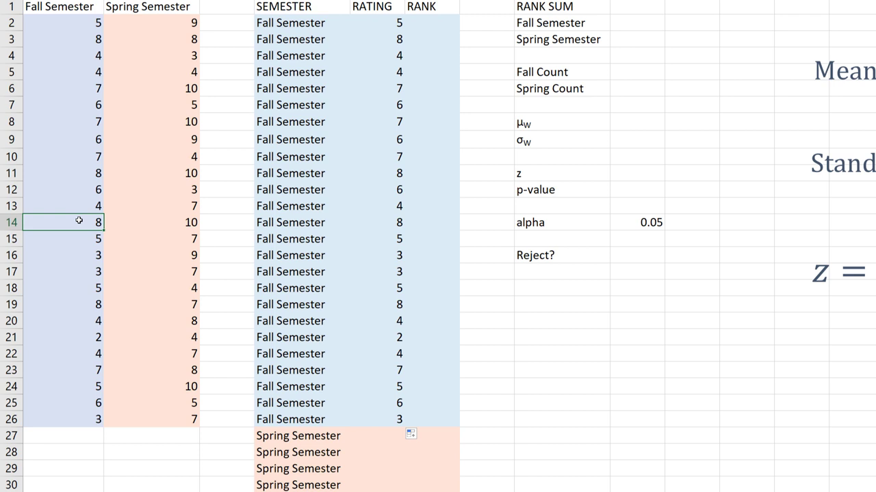
text(6)
key(Return)
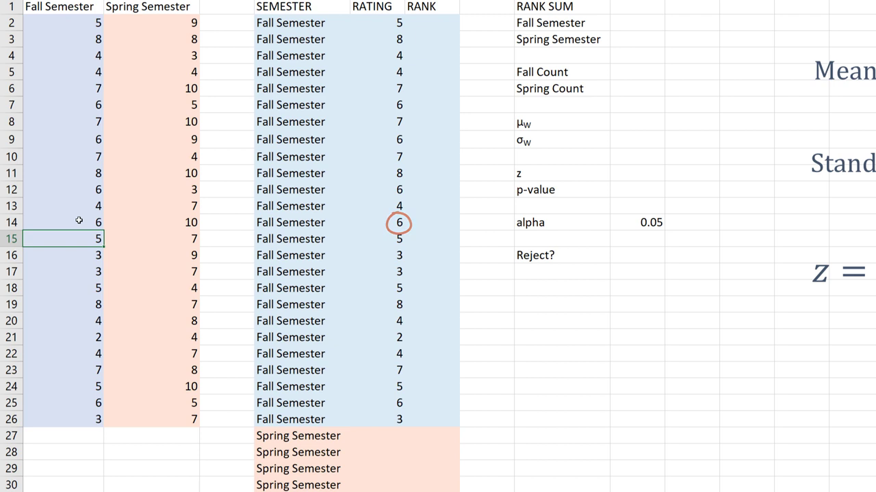
key(ctrl+z)
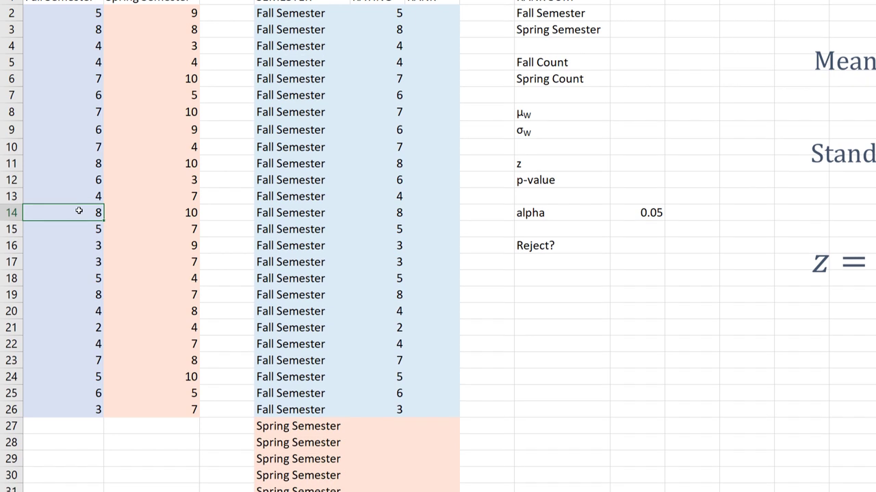
Step: Enter =B2 in E27 and copy the Spring link formula down to E51
click(377, 113)
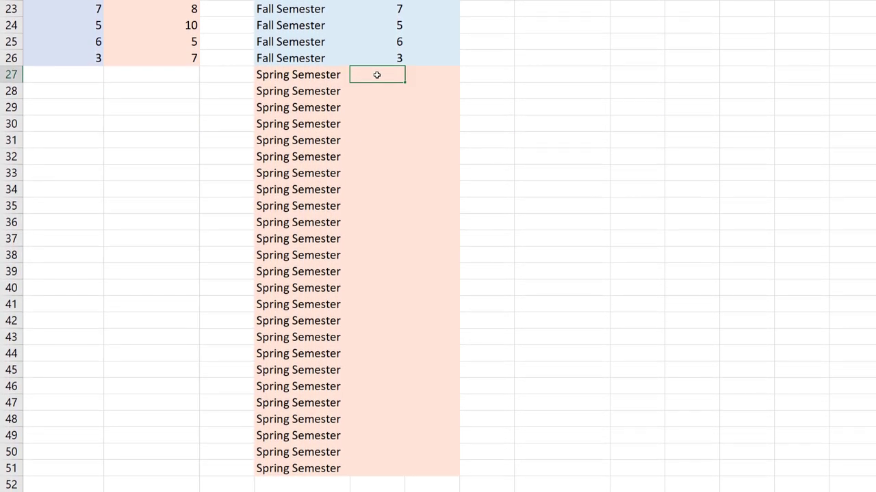
text(=B2)
key(Return)
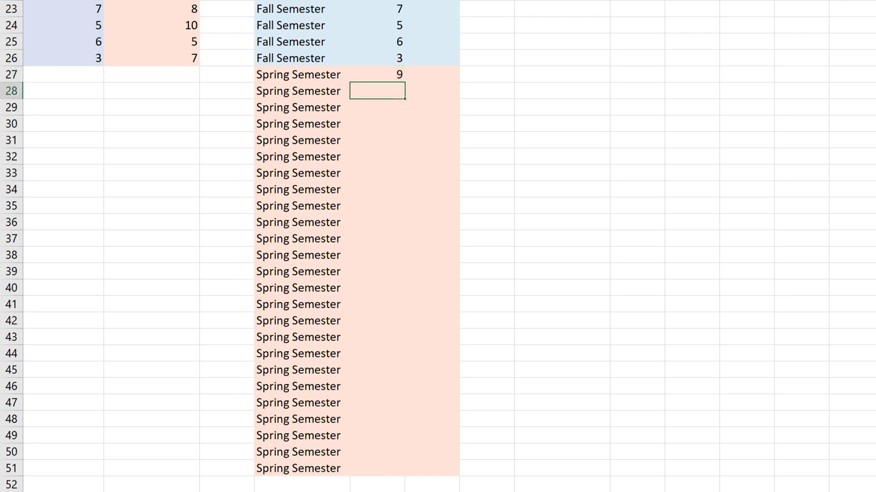
click(387, 77)
drag(405, 88, 401, 471)
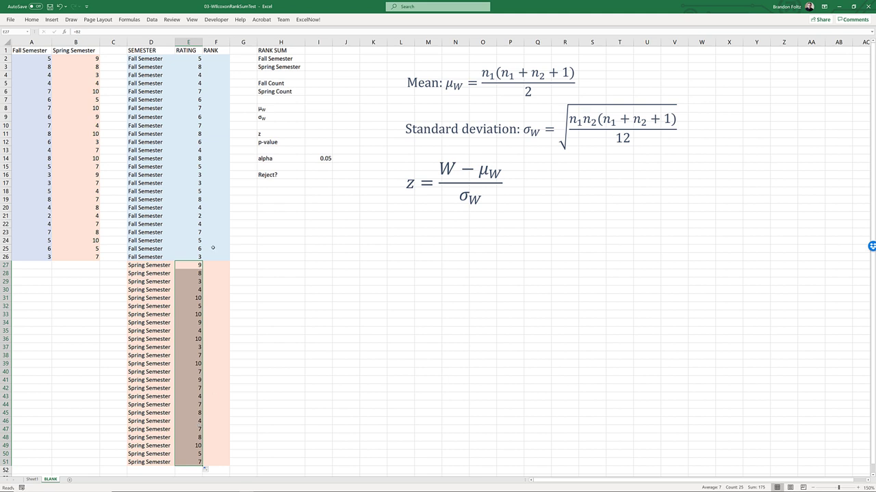
click(185, 266)
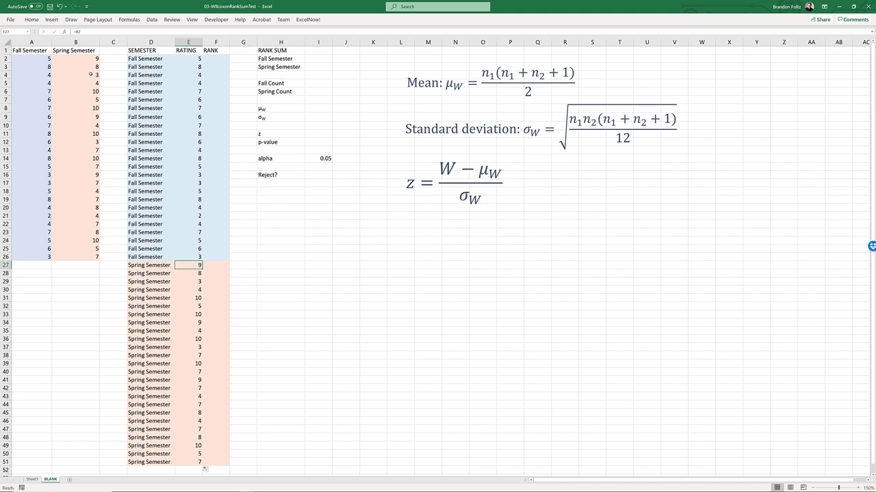
click(216, 59)
ctrl+scroll(237, 59, up, 4)
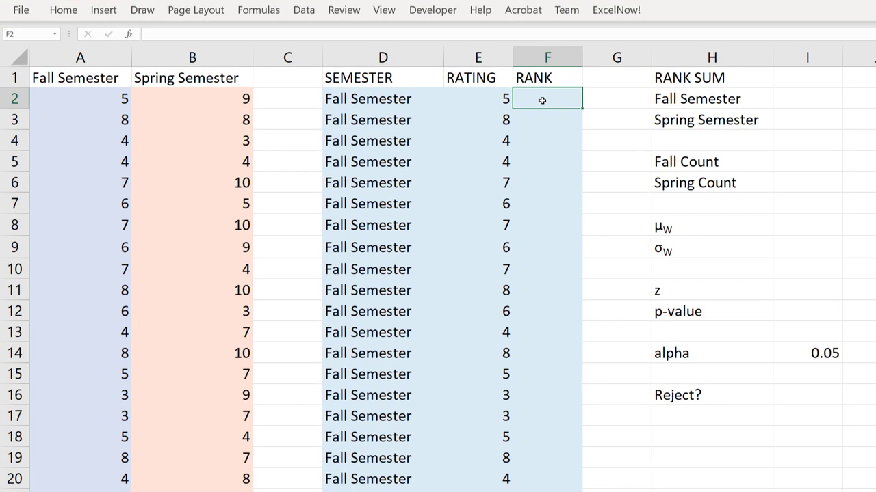
Step: Begin the formula =RANK.AVG(E2, in F2 using the autocomplete list
text(=rank.)
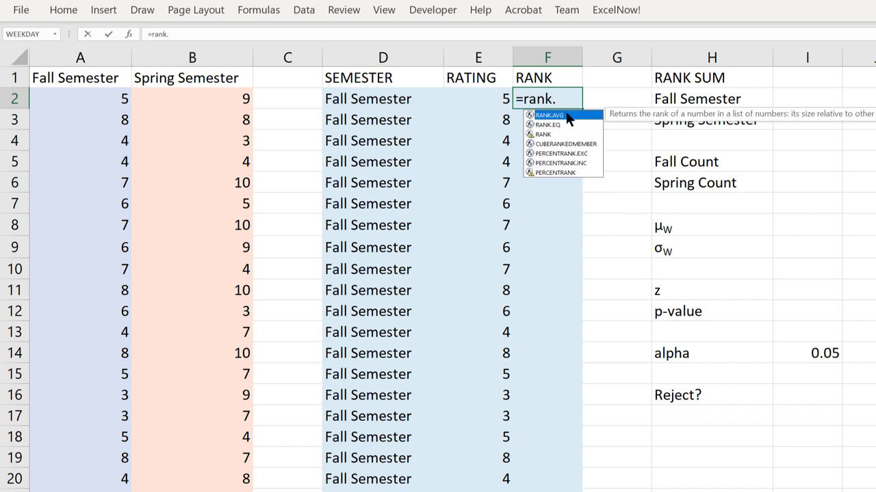
double_click(566, 115)
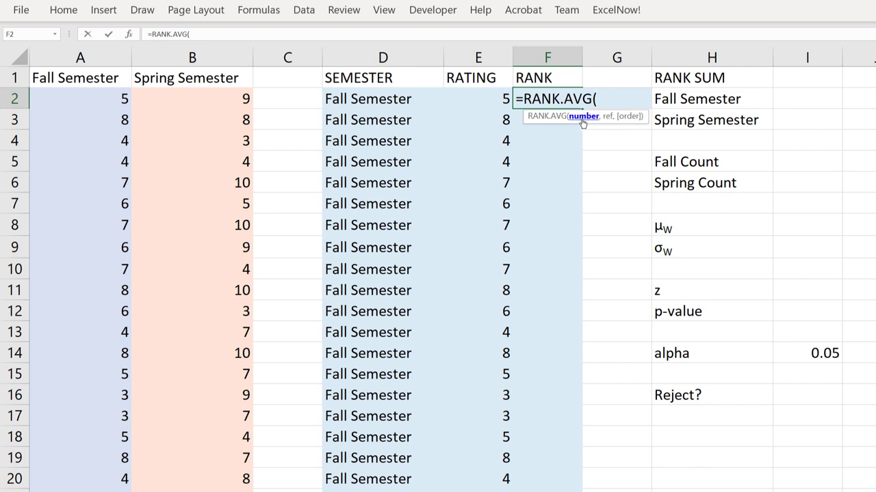
click(487, 101)
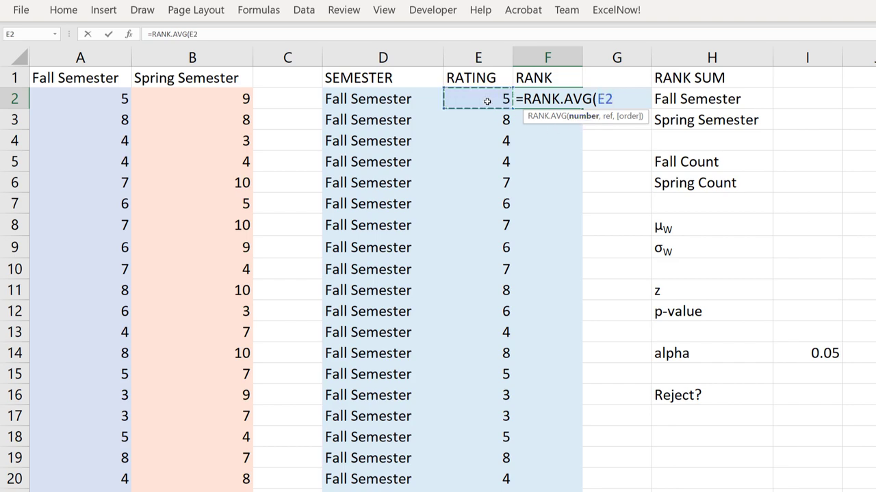
text(,)
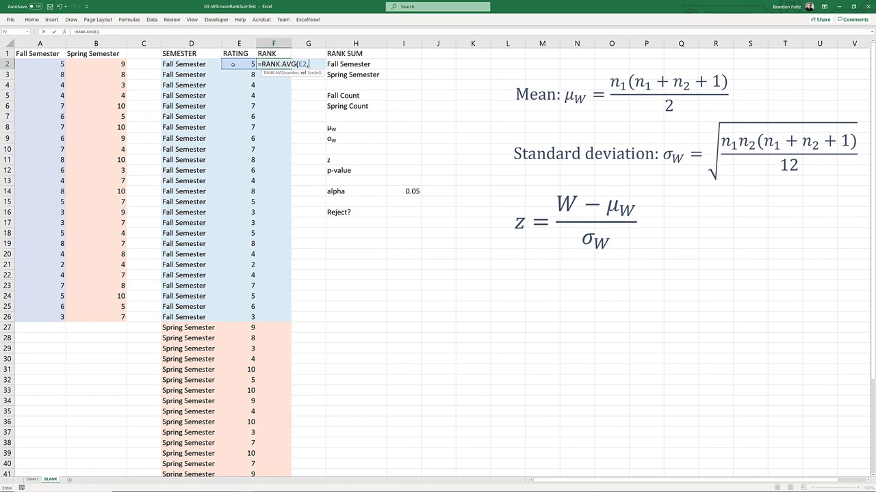
Step: Add E2:E51 as the ranking range and make it absolute ($E$2:$E$51)
click(250, 66)
drag(234, 64, 243, 445)
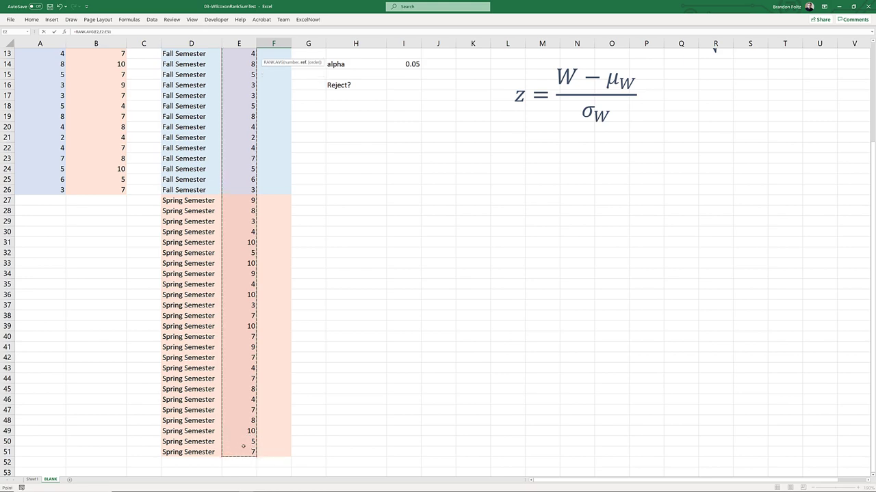
scroll(246, 273, up, 4)
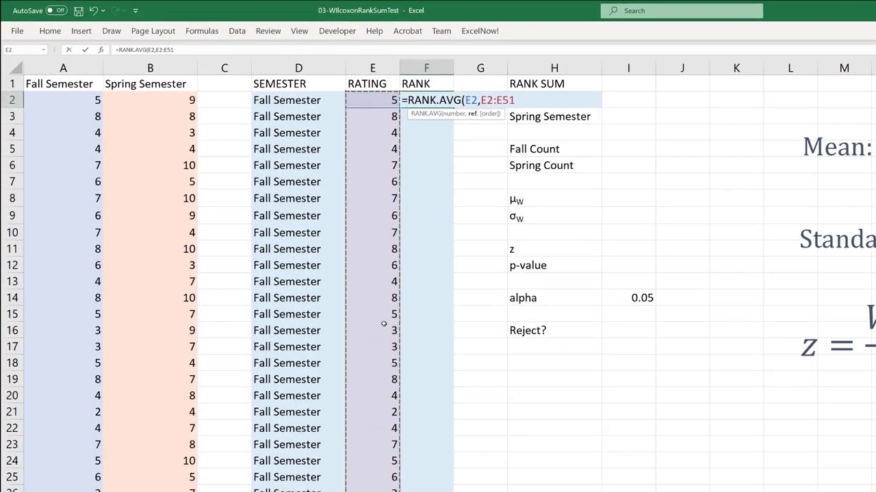
click(547, 100)
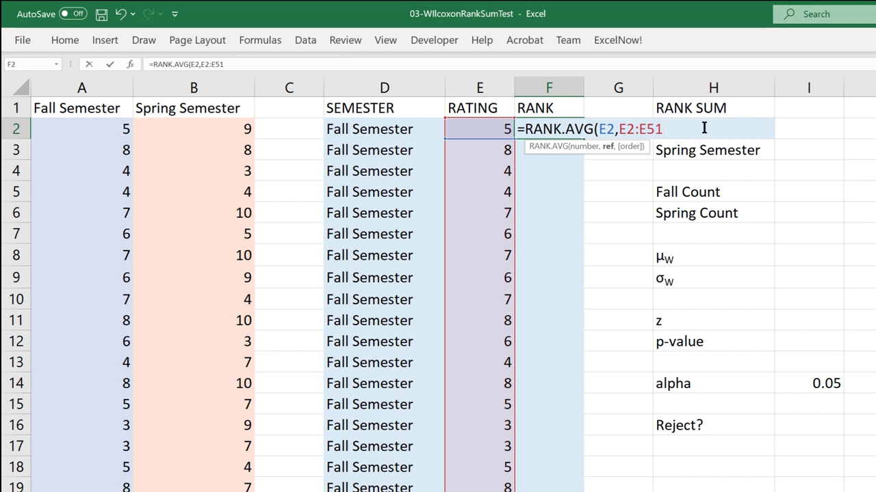
drag(620, 129, 678, 130)
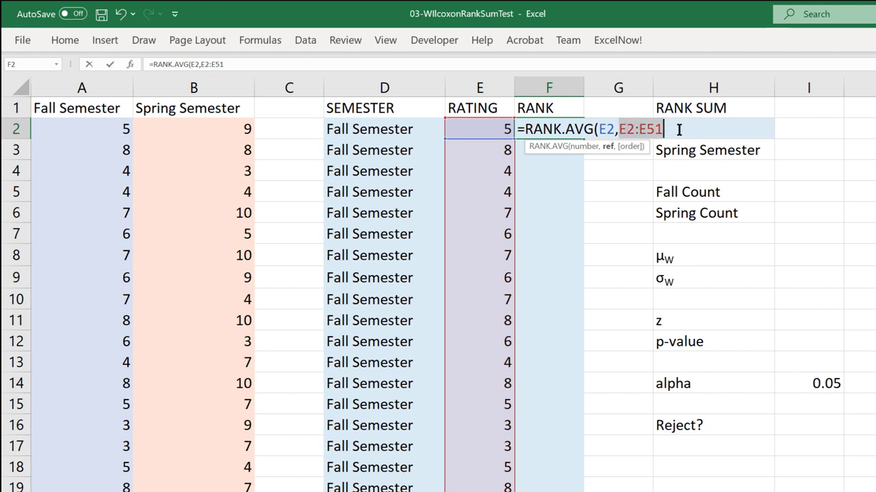
key(F4)
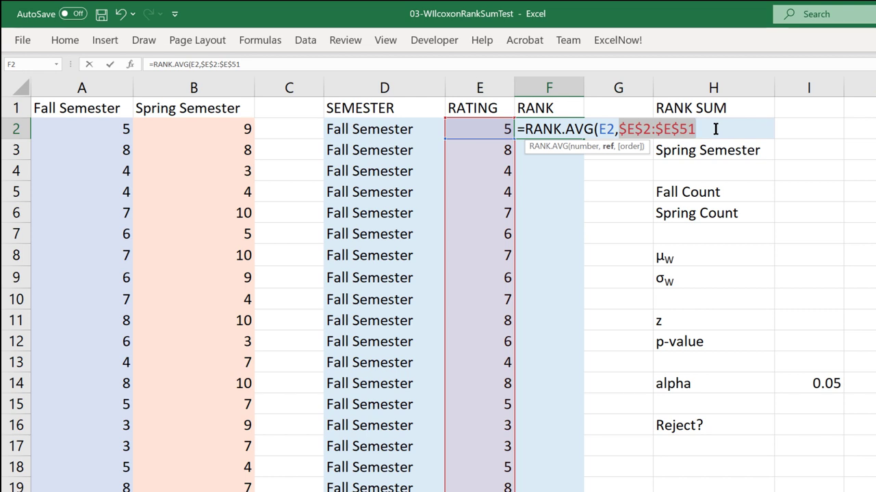
Step: Finish the formula with ascending order 1, giving a rank of 18.5 in F2
key(Right)
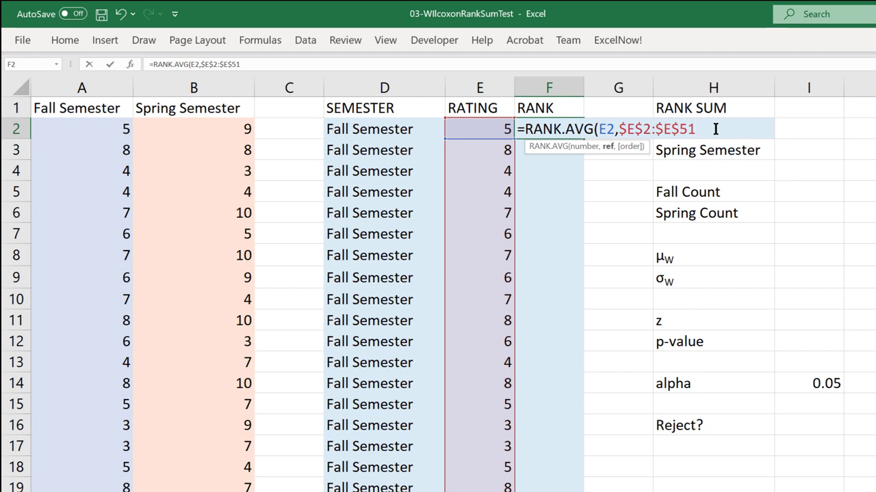
text(,)
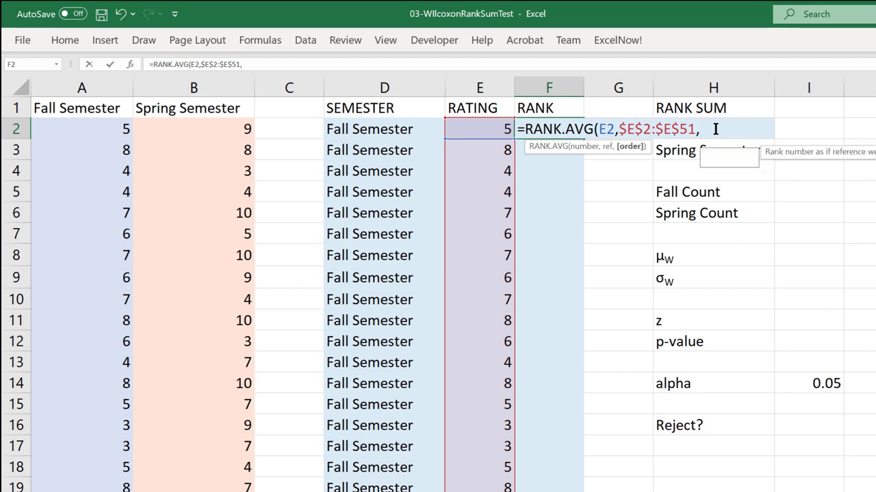
text(1))
key(Return)
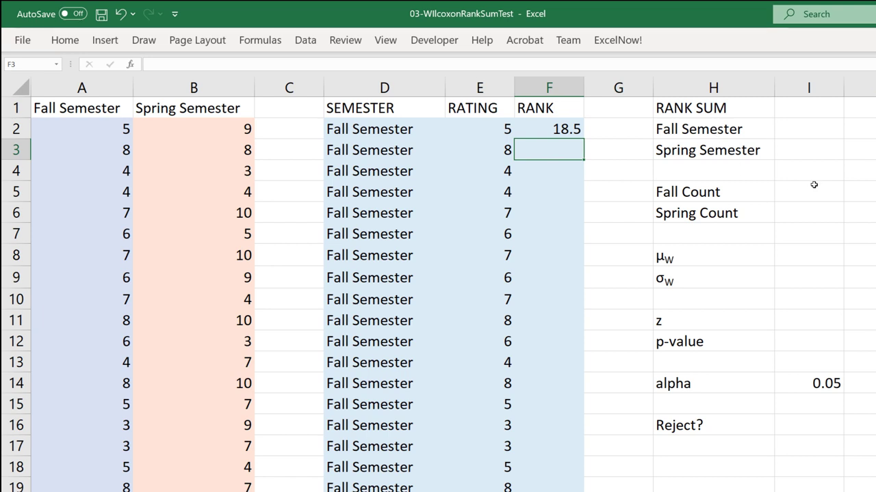
click(556, 129)
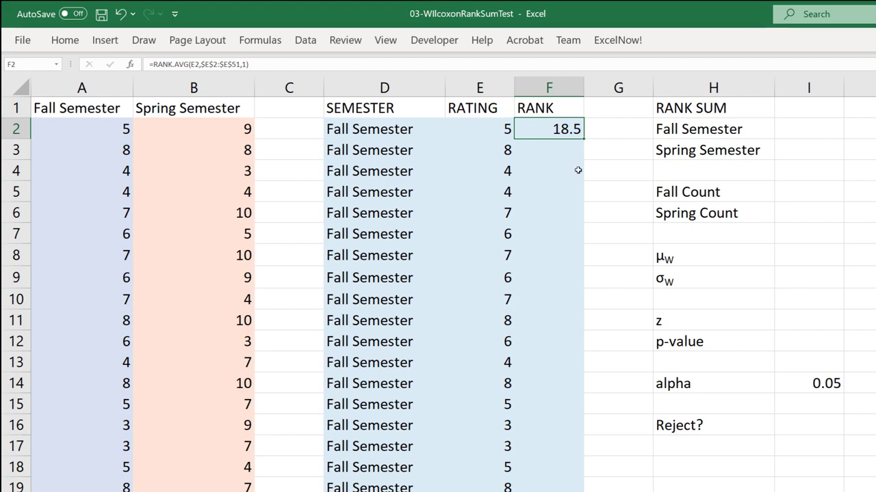
Step: Copy F2's RANK.AVG formula down the whole RANK column
double_click(584, 99)
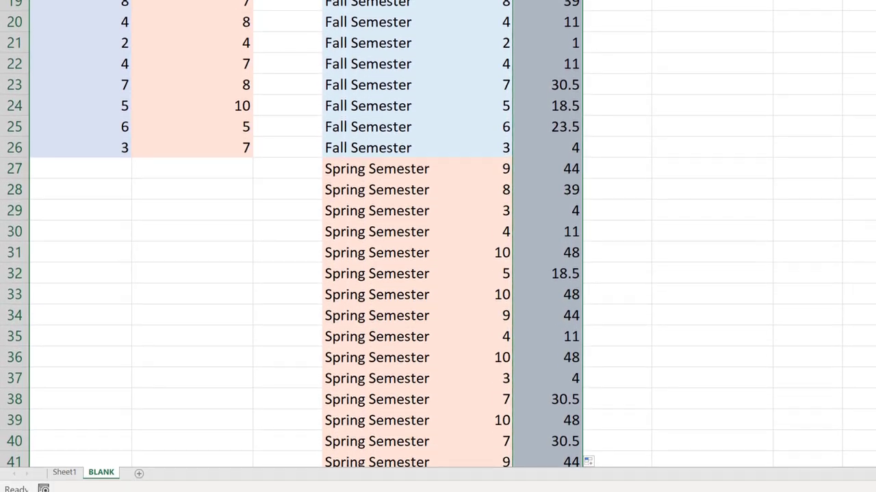
scroll(438, 273, down, 9)
scroll(438, 274, up, 3)
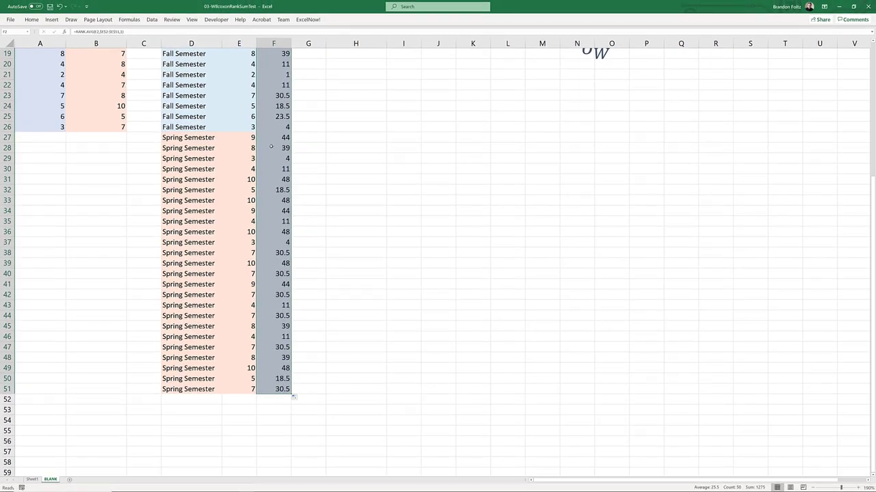
Step: Shade the Spring Semester ranks F27:F51 with a light orange fill
drag(292, 109, 273, 388)
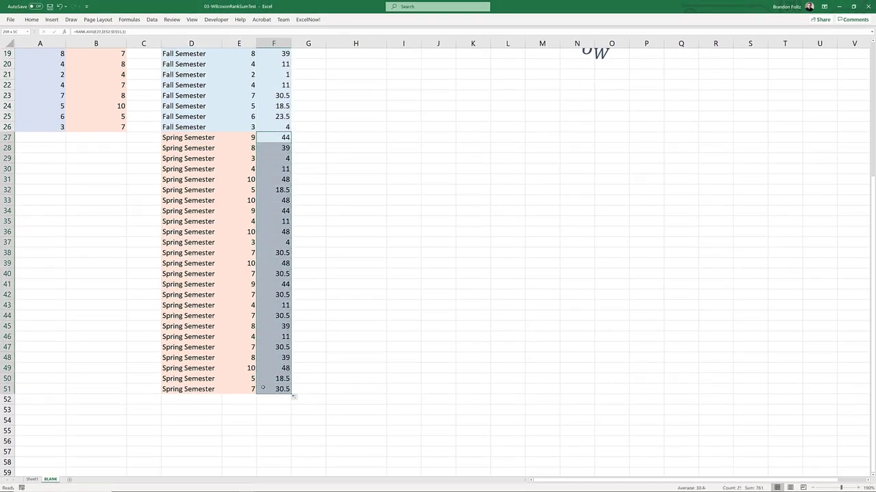
scroll(219, 191, up, 6)
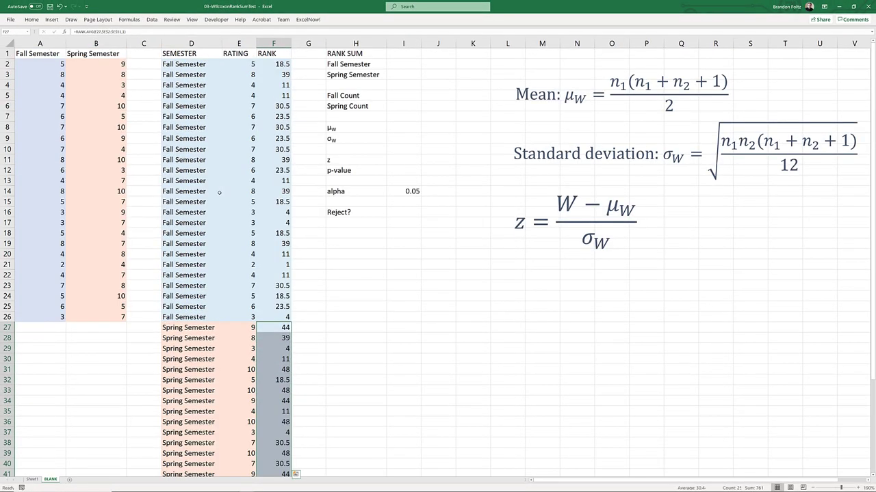
click(33, 20)
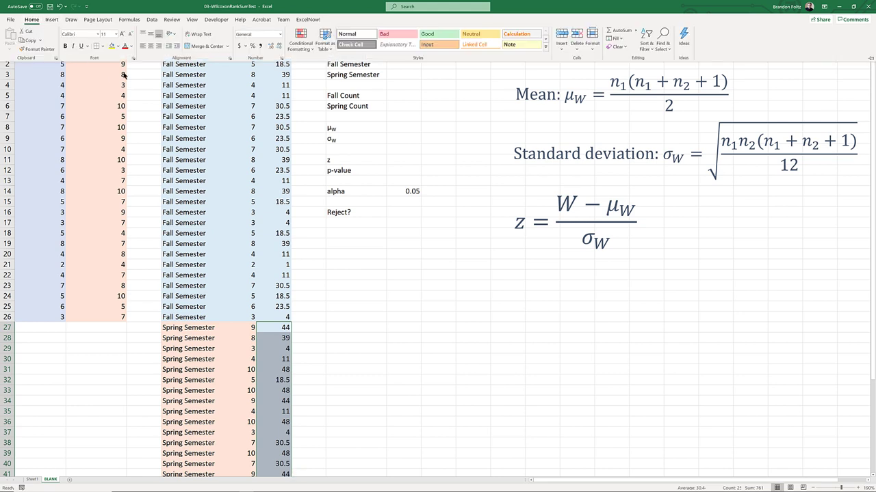
click(117, 46)
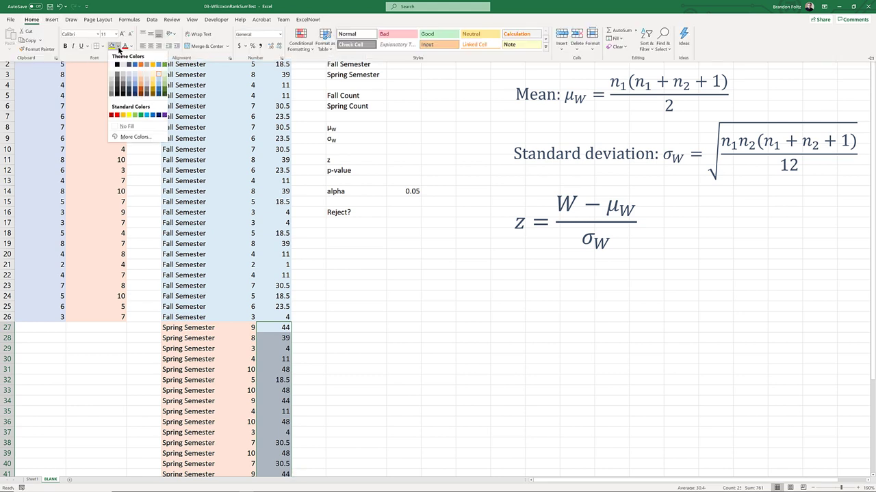
click(141, 74)
click(282, 174)
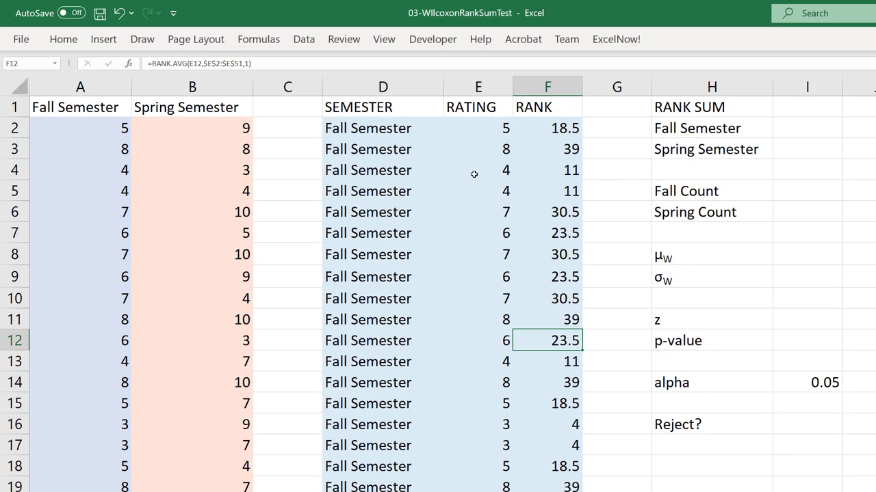
click(473, 174)
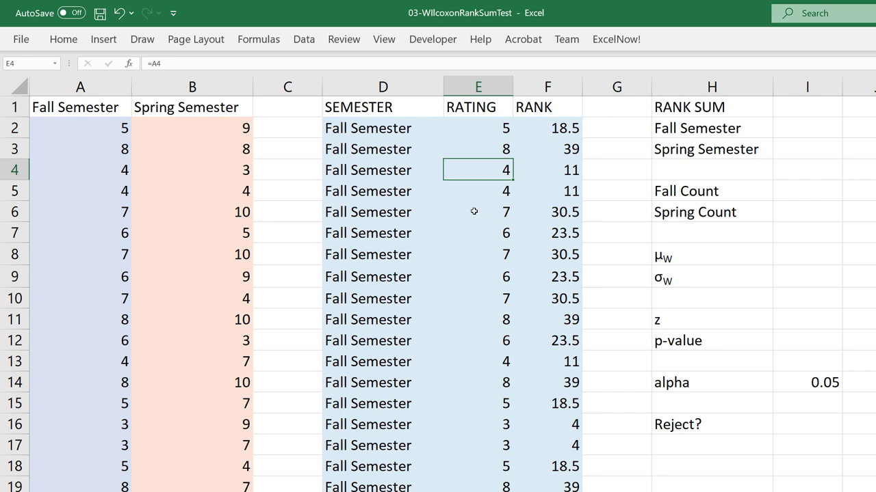
click(473, 211)
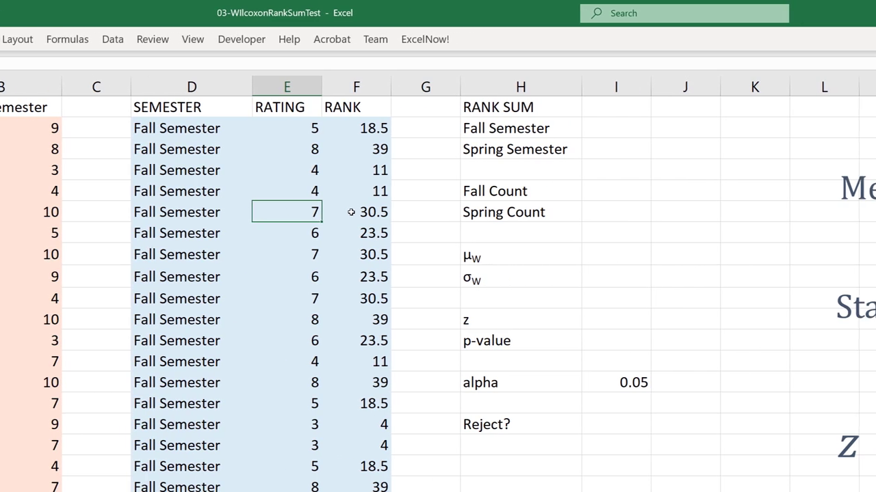
click(618, 129)
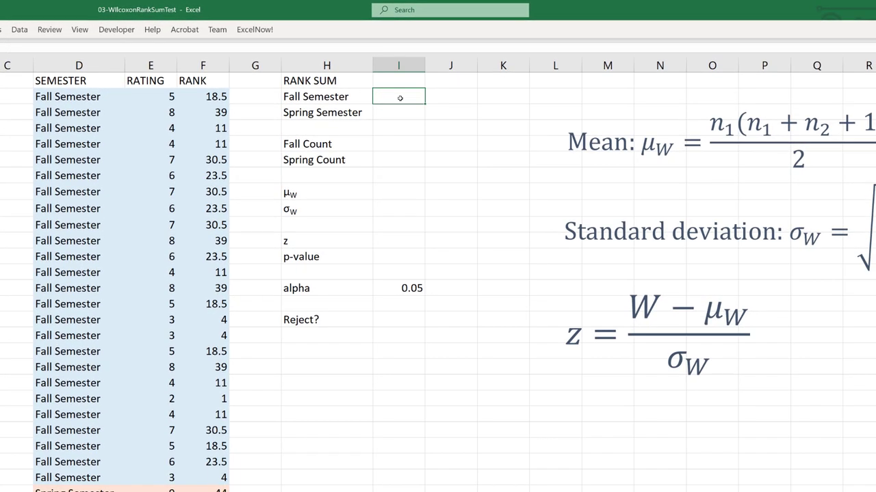
Step: Enter =SUM(F2:F26) in I2 for the Fall rank sum of 514
text(=sum()
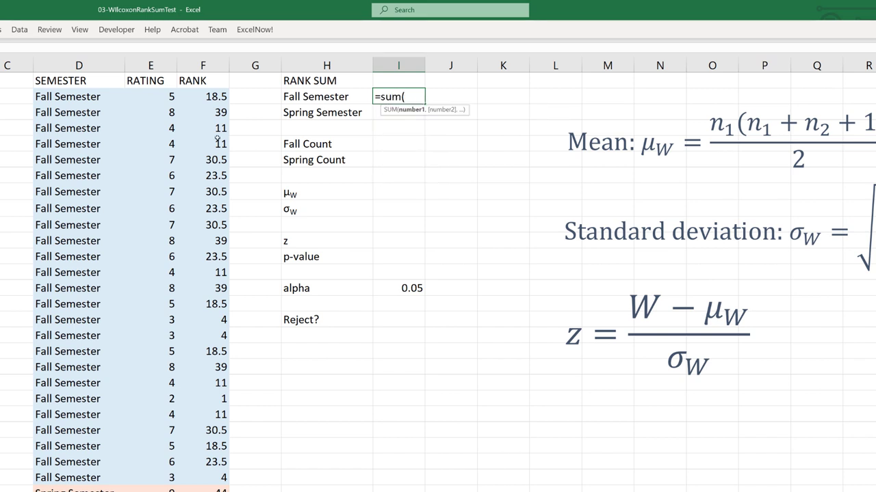
drag(198, 97, 203, 474)
key(Return)
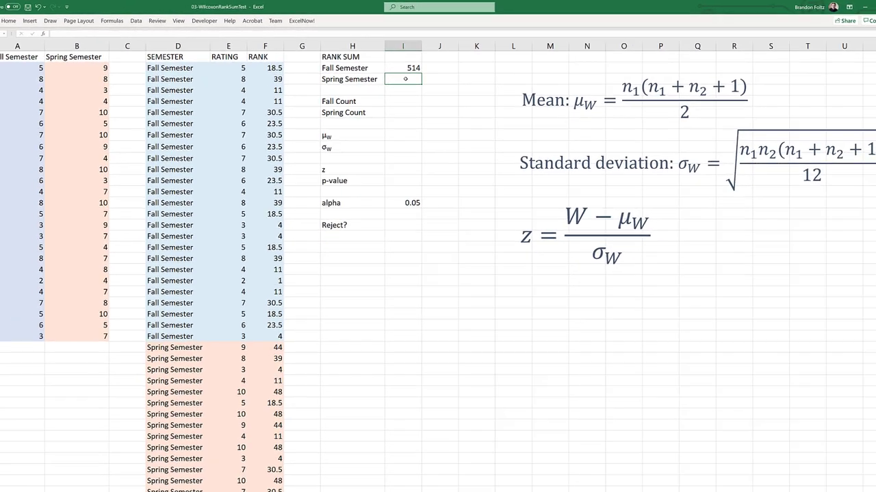
Step: Enter =SUM(F27:F51) in I3 for the Spring rank sum of 761
text(=sum()
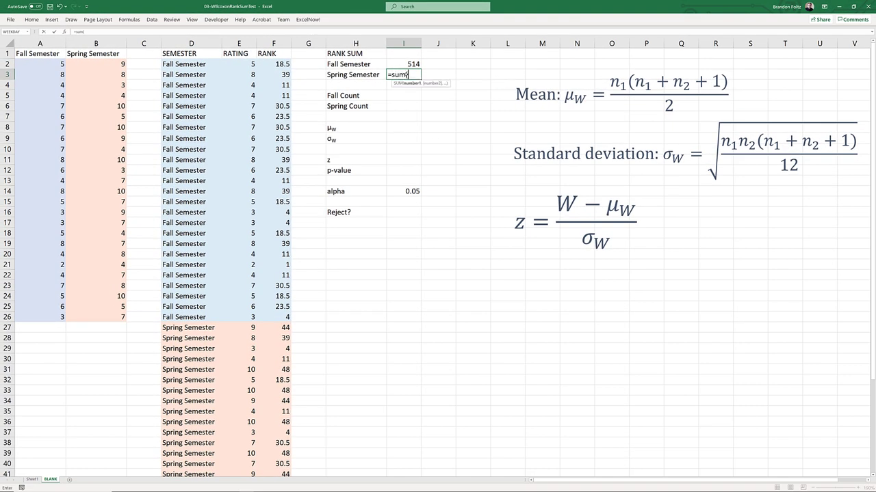
scroll(268, 238, down, 3)
drag(269, 232, 272, 453)
text())
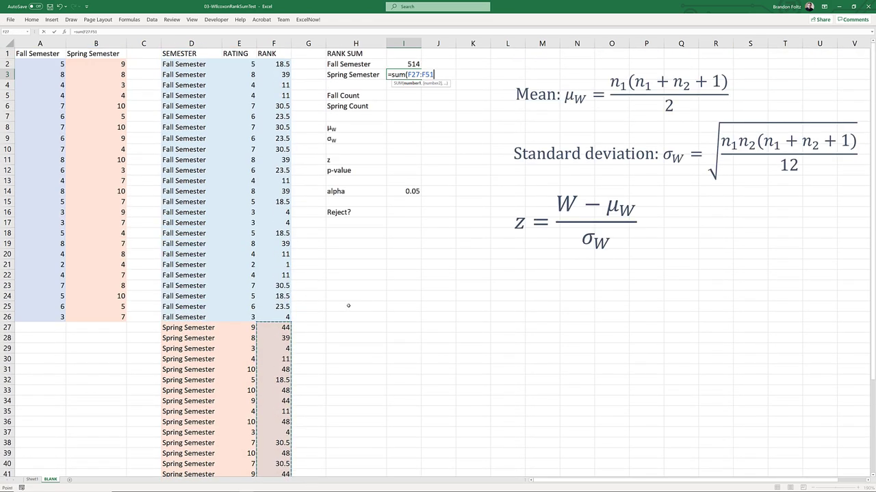
key(Return)
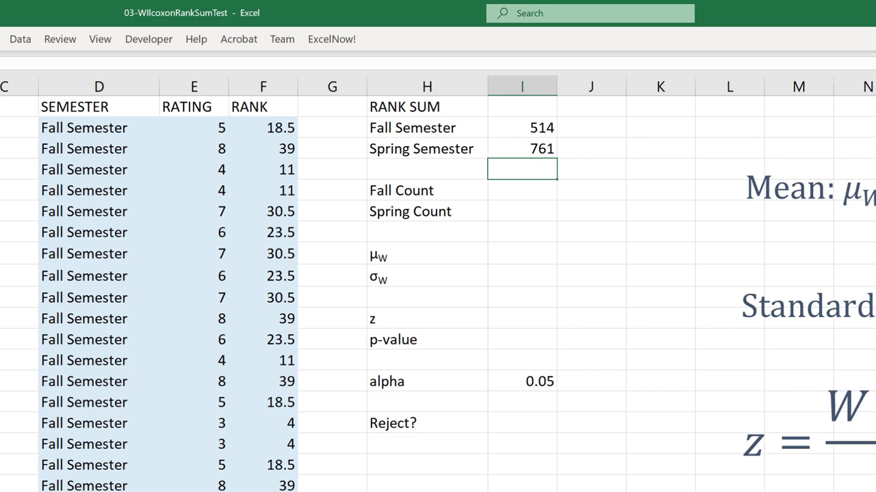
Step: Enter =COUNT(A:A) in the Fall Count cell, giving 25
click(512, 190)
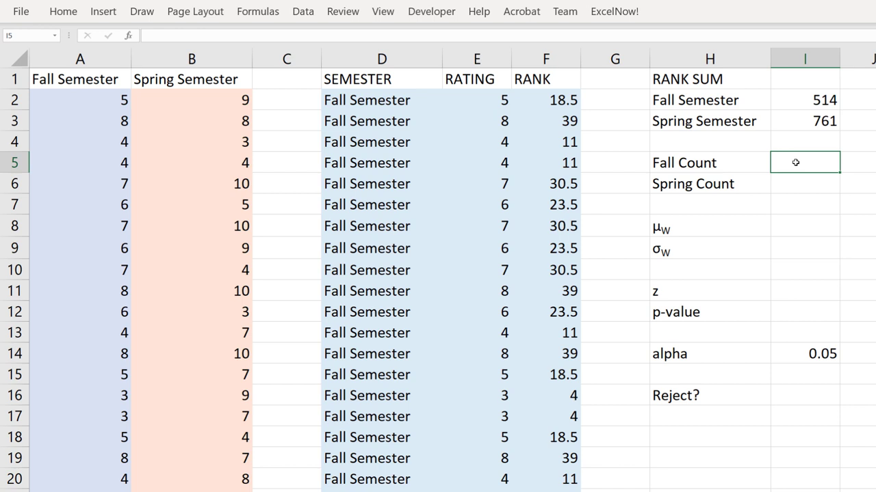
text(=count()
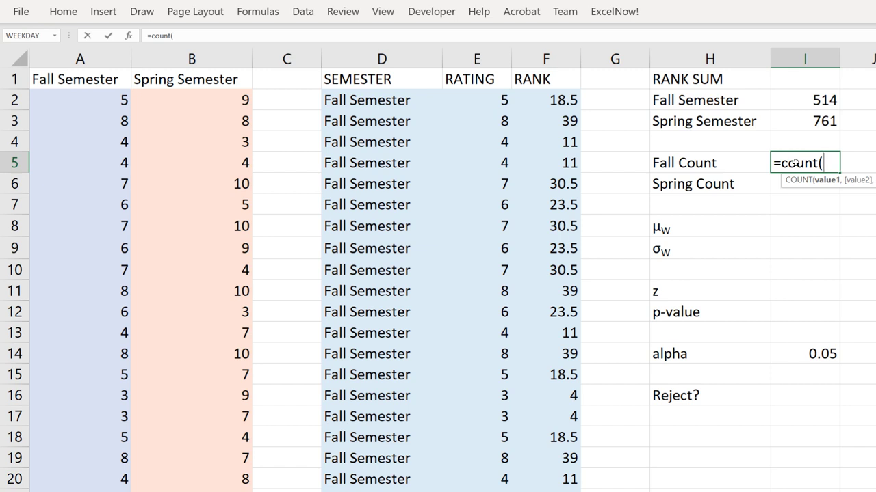
text(A)
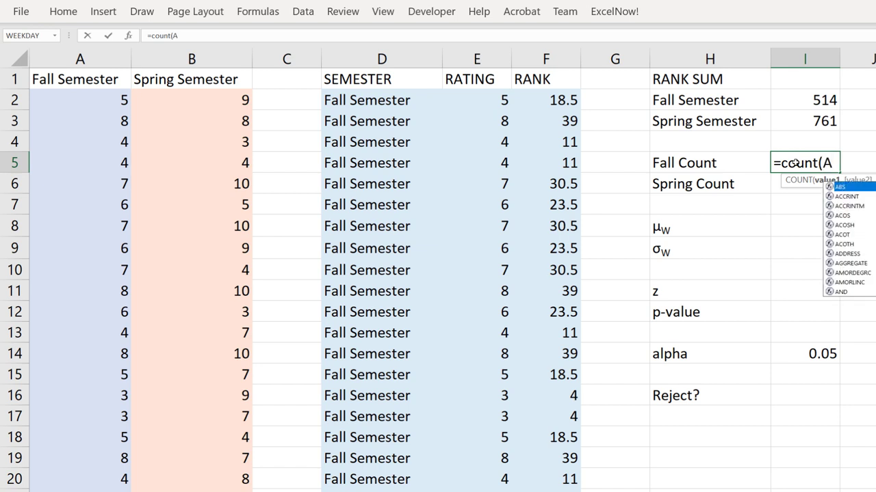
text(:)
key(BackSpace)
text(:A)
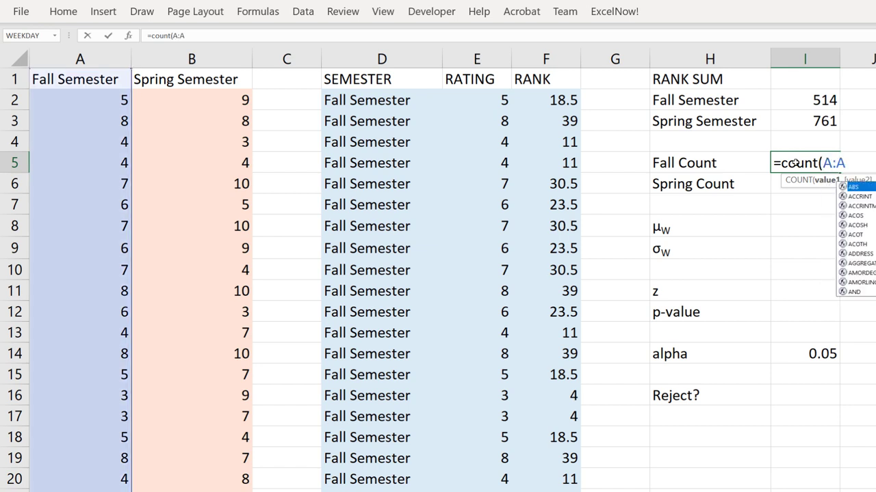
key(Return)
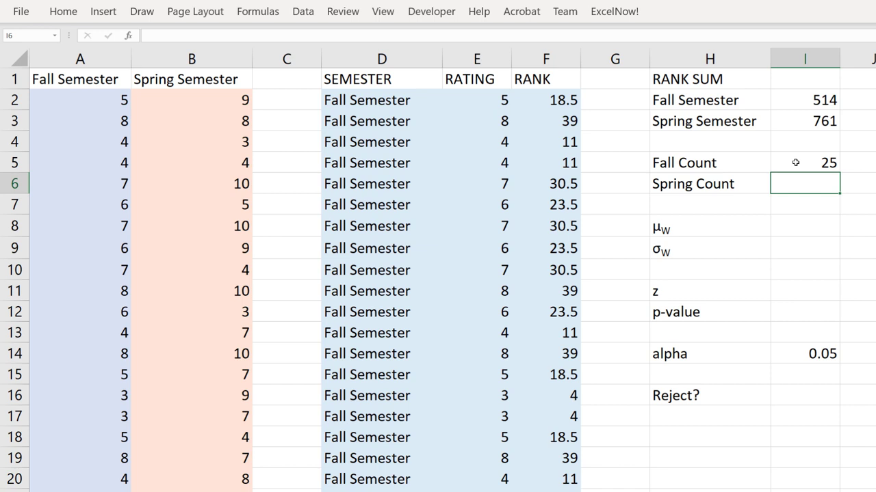
Step: Enter =COUNT(B:B) in the Spring Count cell, giving 25
text(=cou)
text(nt()
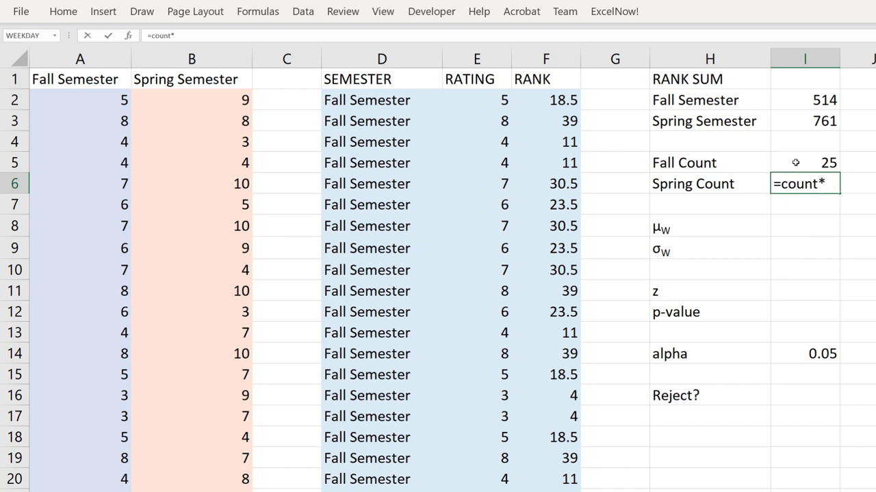
text(B:B)
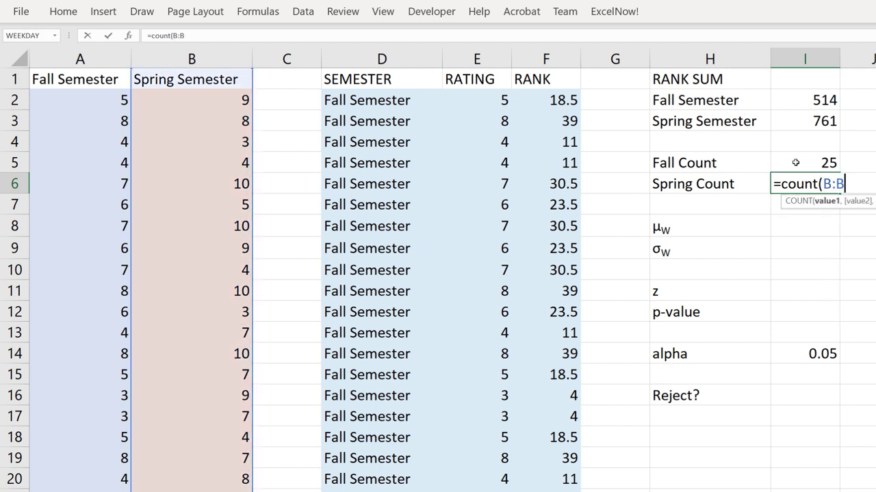
key(Return)
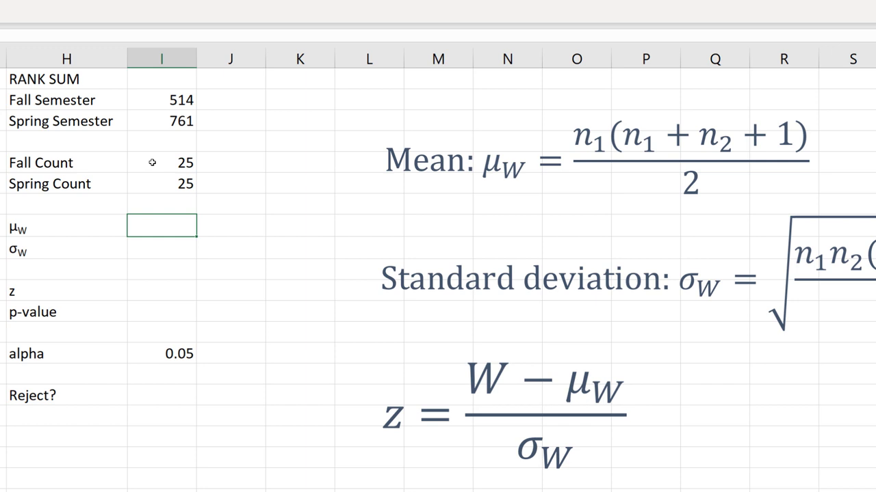
click(151, 162)
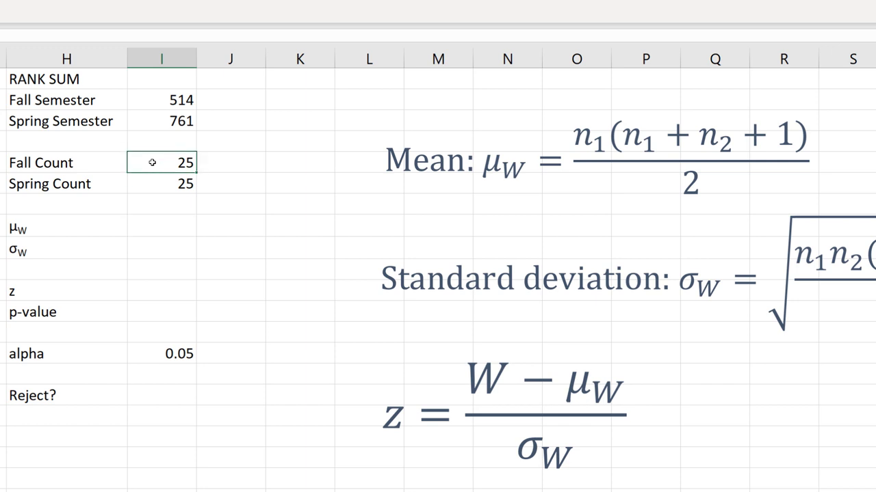